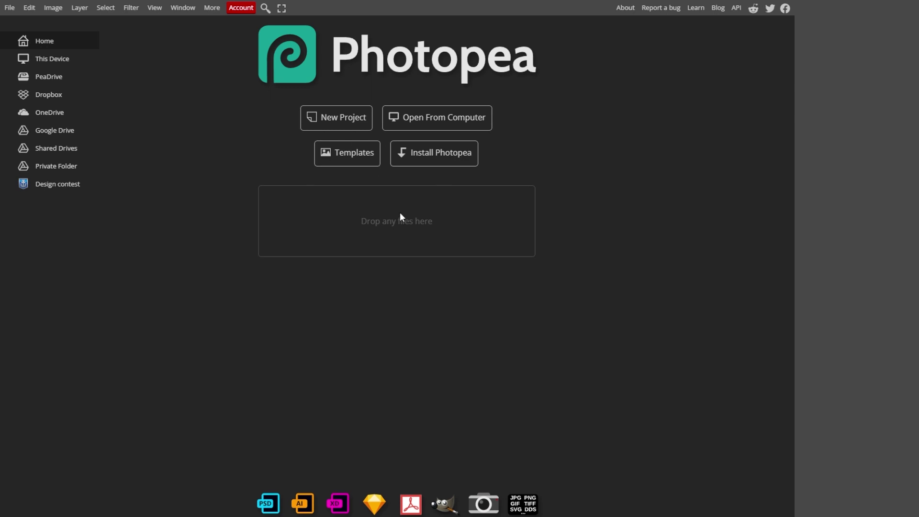
Step: Open the Dark Blue Resume Template from Photopea's Resumes templates as an editable document
left_click(352, 160)
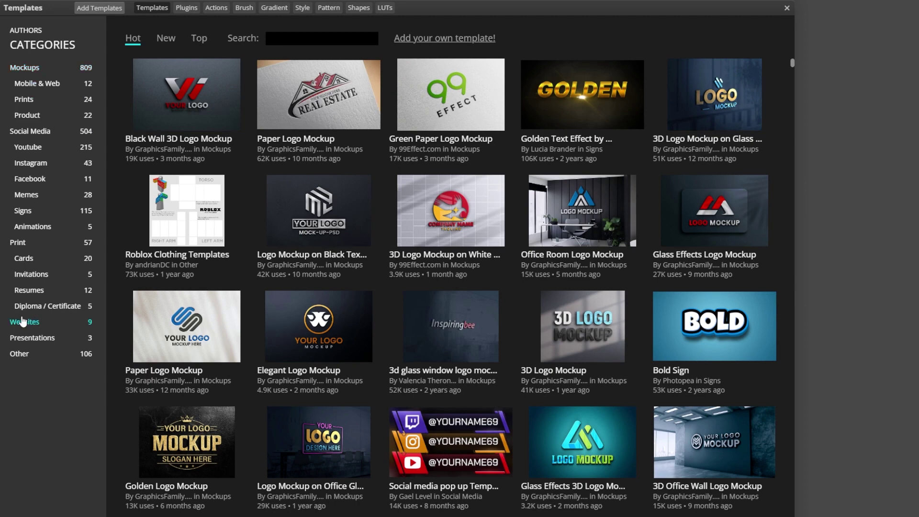
left_click(29, 291)
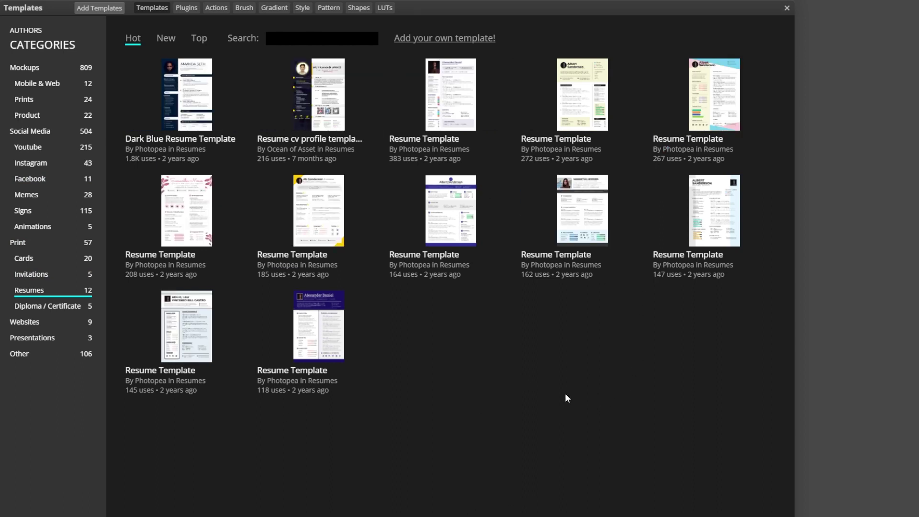
left_click(184, 144)
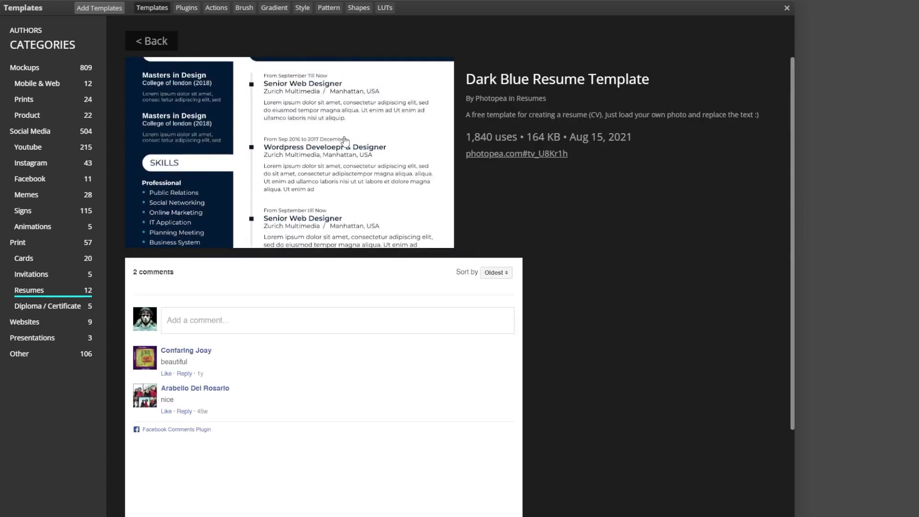
left_click(344, 141)
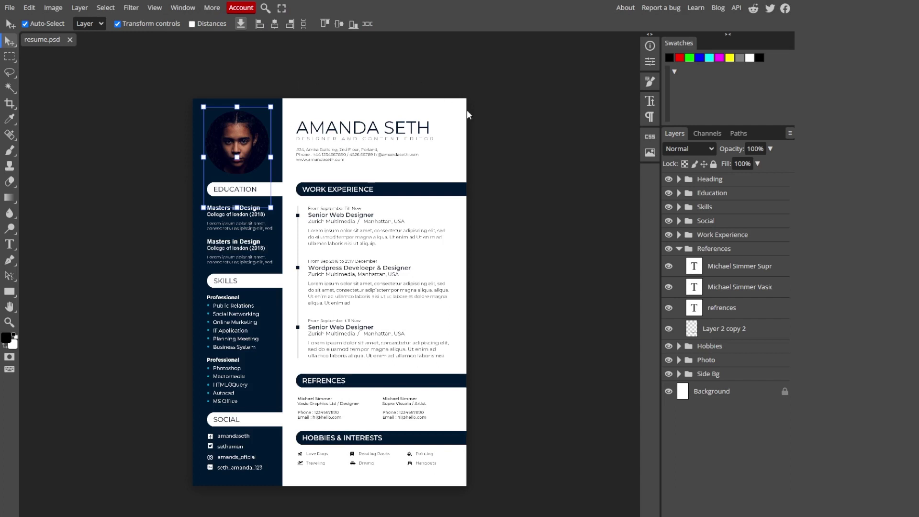
Step: Delete the resume's sample portrait photo, leaving an empty circle
left_click(509, 93)
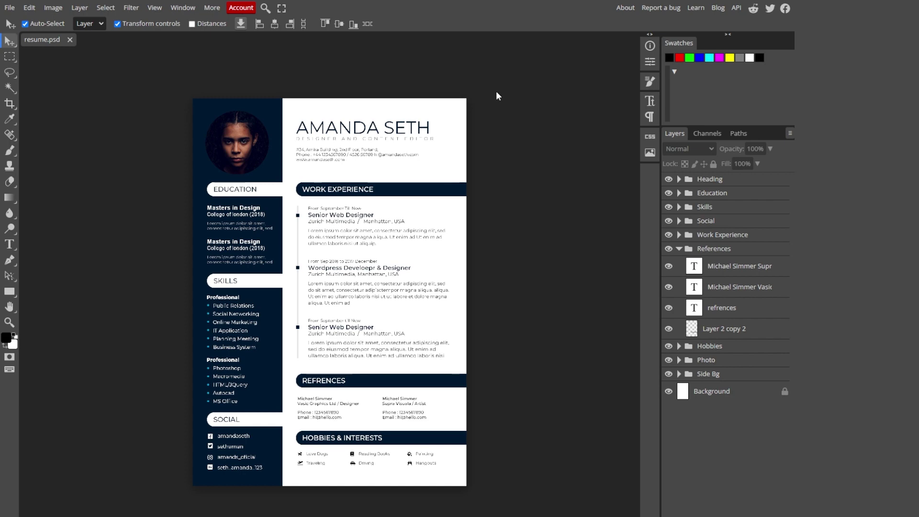
scroll(168, 141, "up", 1)
scroll(167, 141, "up", 1)
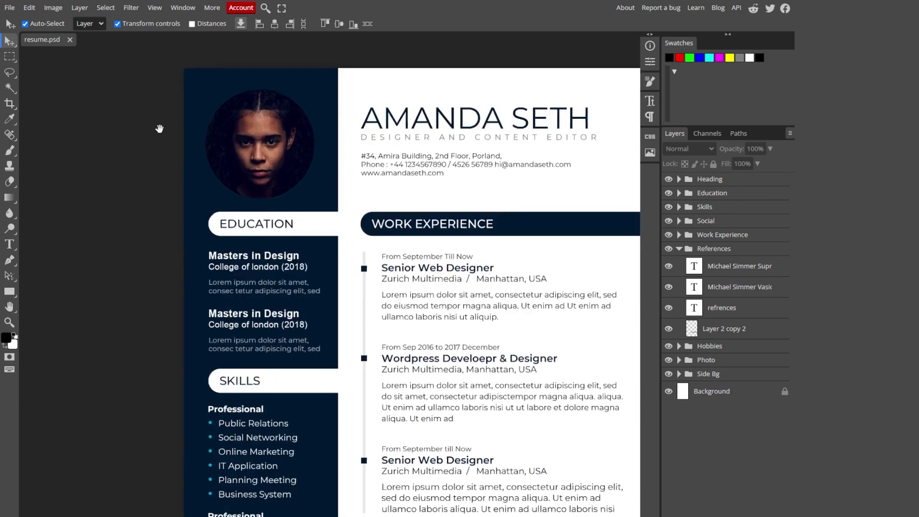
left_click(221, 150)
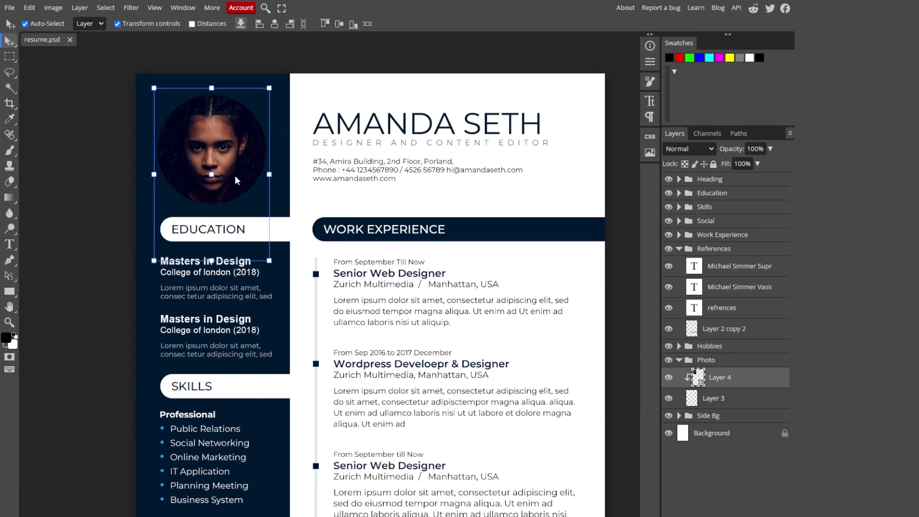
key("Delete")
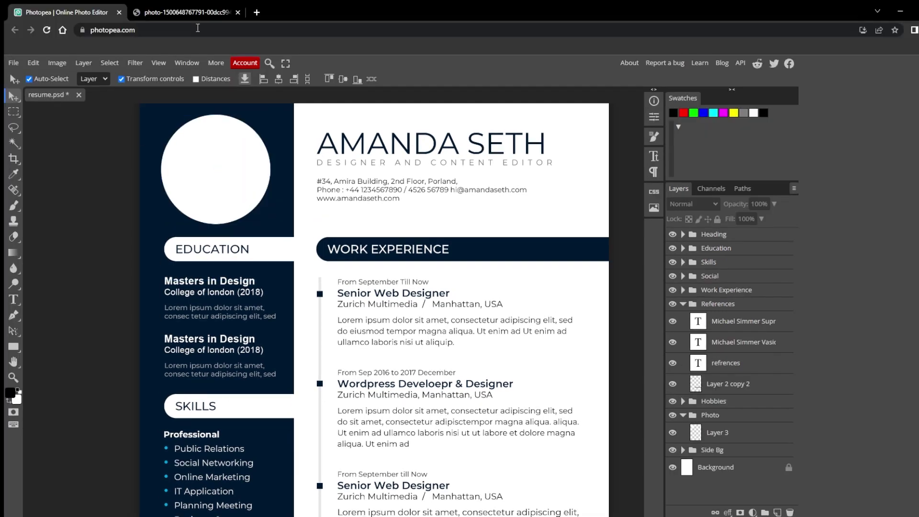
Step: Drag the man's portrait from the browser tab into Photopea as a new document
left_click(182, 14)
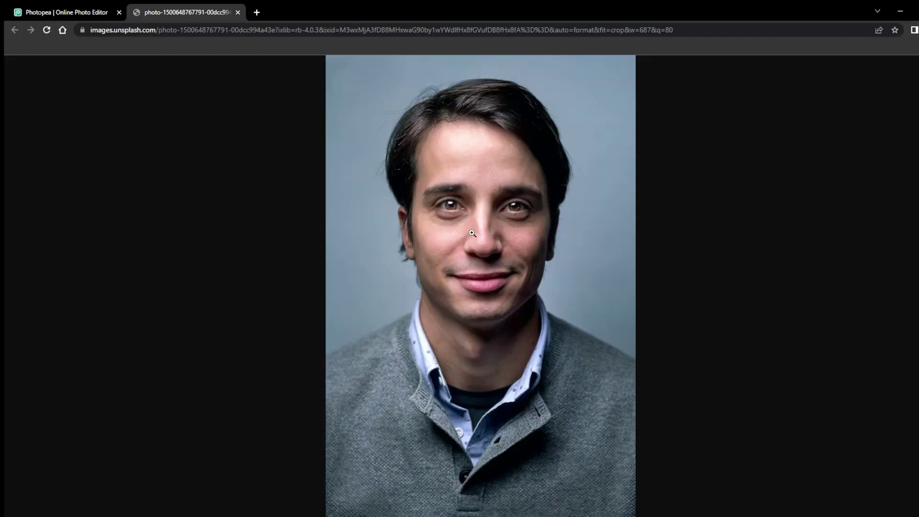
left_click_drag(472, 233, 110, 50)
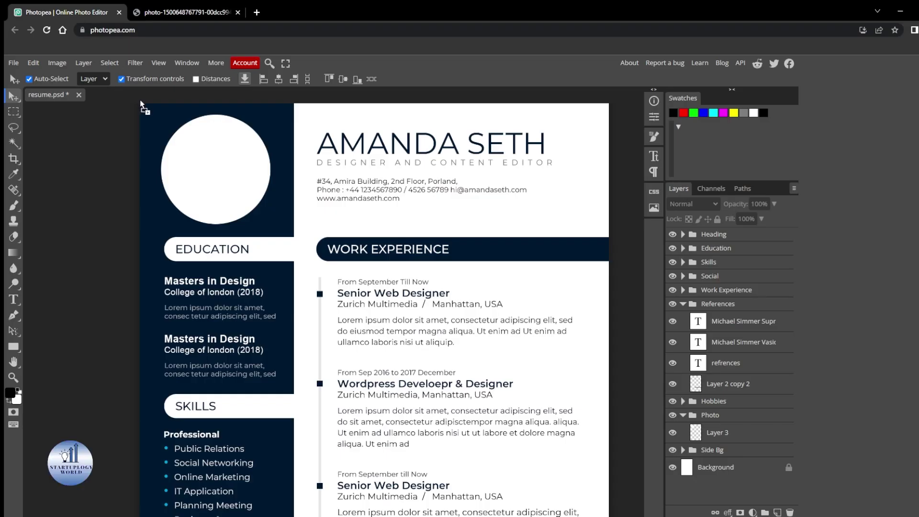
left_click_drag(79, 16, 139, 89)
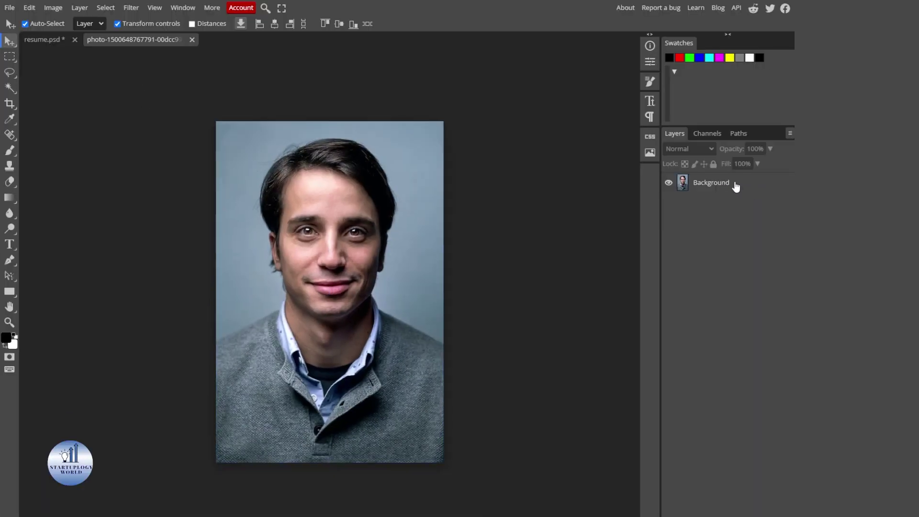
Step: Crop the portrait photo to a 1:1 square framing the face
left_click(736, 186)
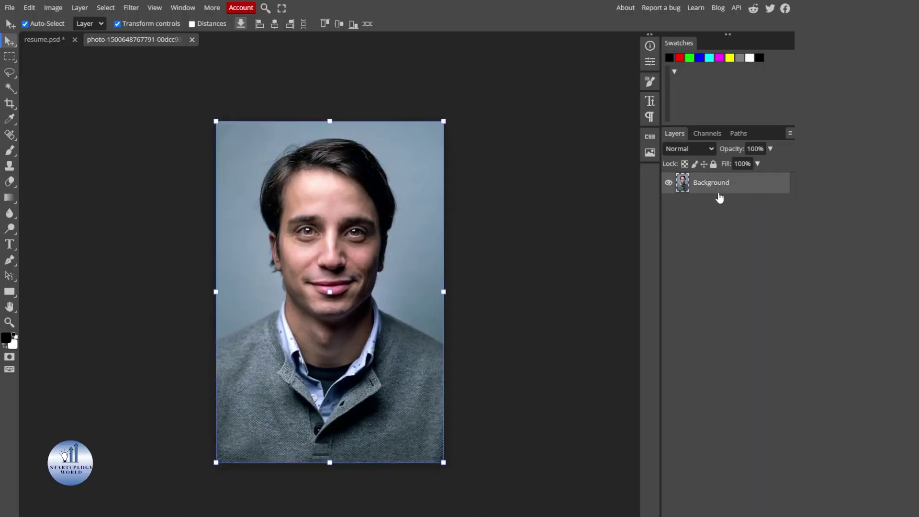
left_click(11, 105)
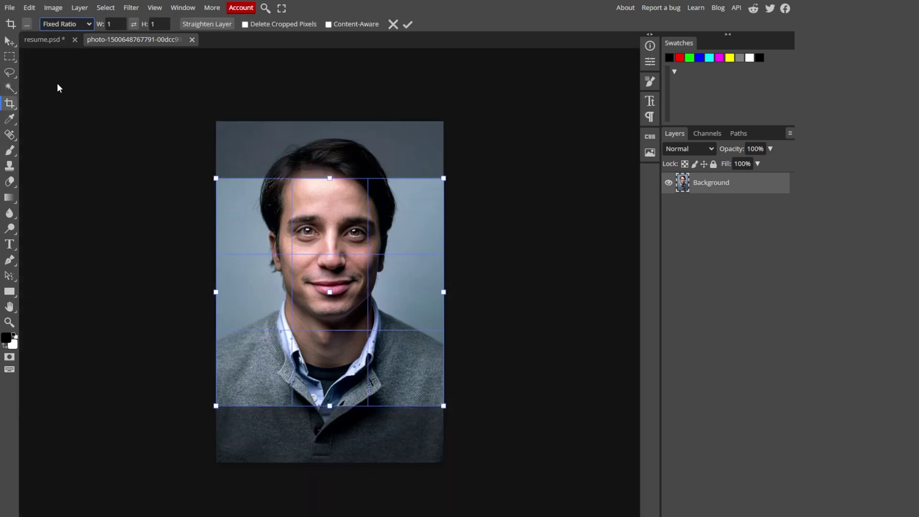
left_click_drag(412, 291, 410, 248)
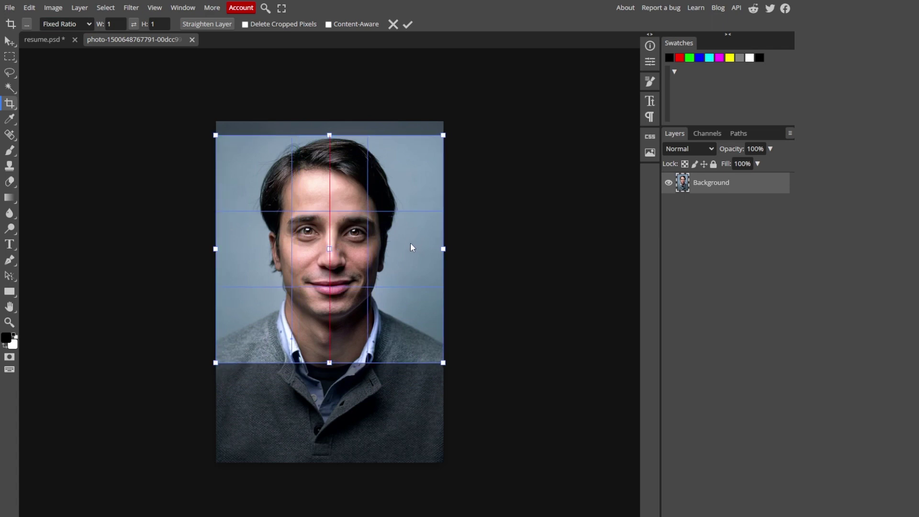
left_click_drag(411, 247, 411, 248)
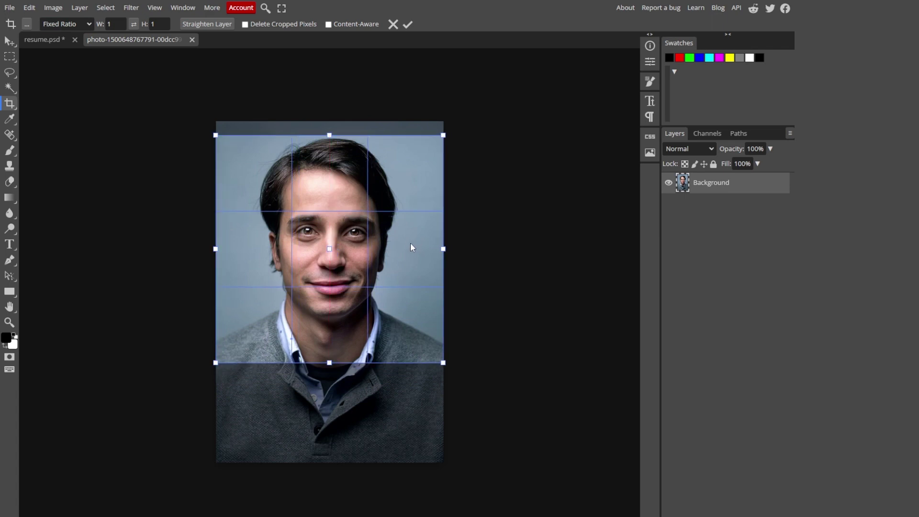
left_click(406, 25)
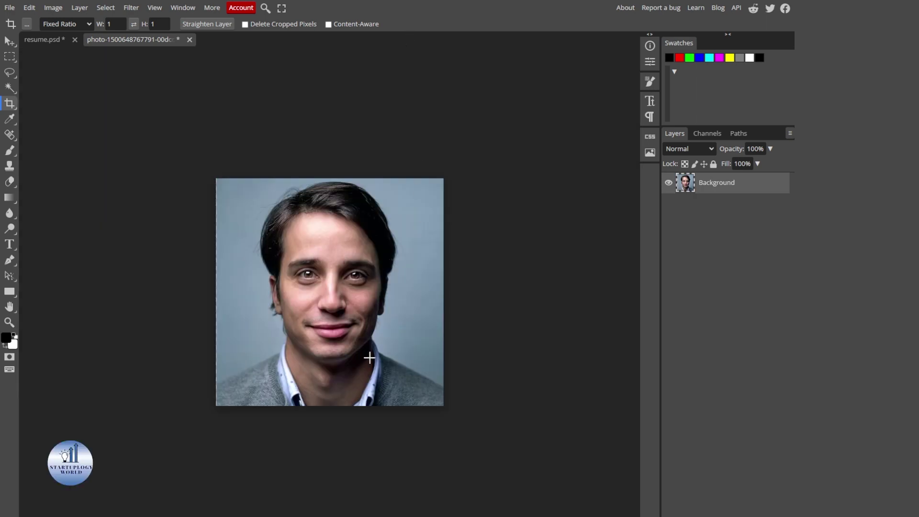
Step: Select the whole photo, add a layer mask, and convert it to a smart object
left_click(9, 42)
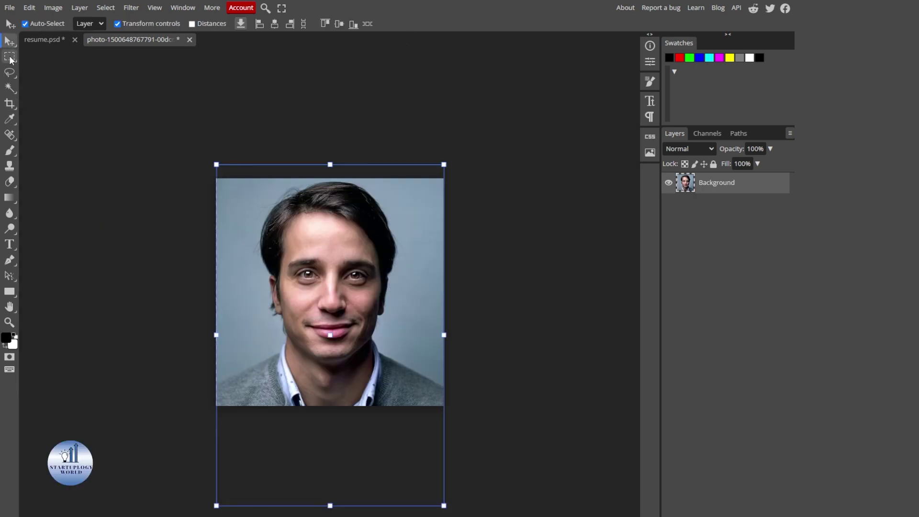
left_click(9, 57)
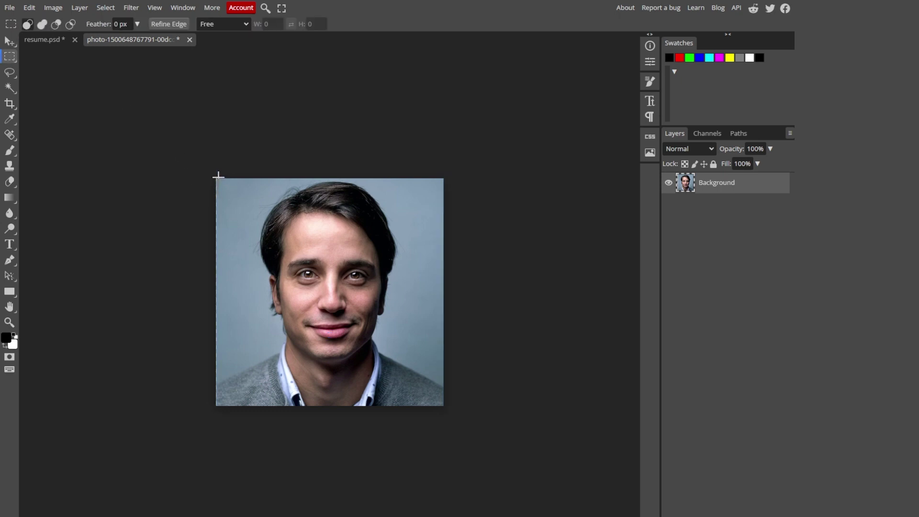
left_click_drag(215, 176, 521, 411)
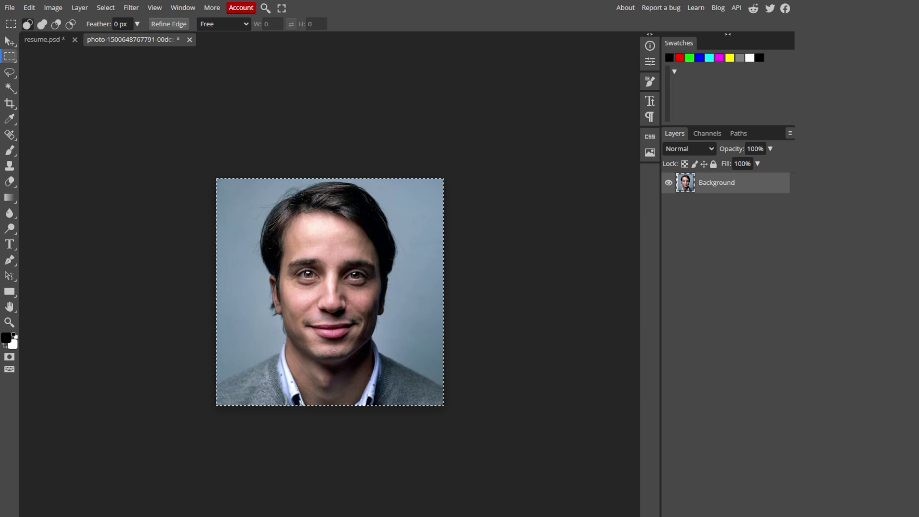
left_click(719, 514)
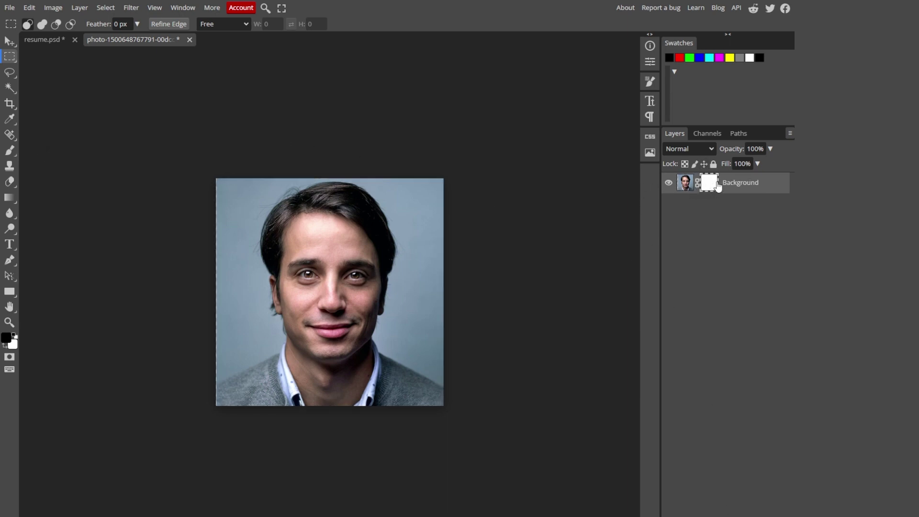
right_click(698, 181)
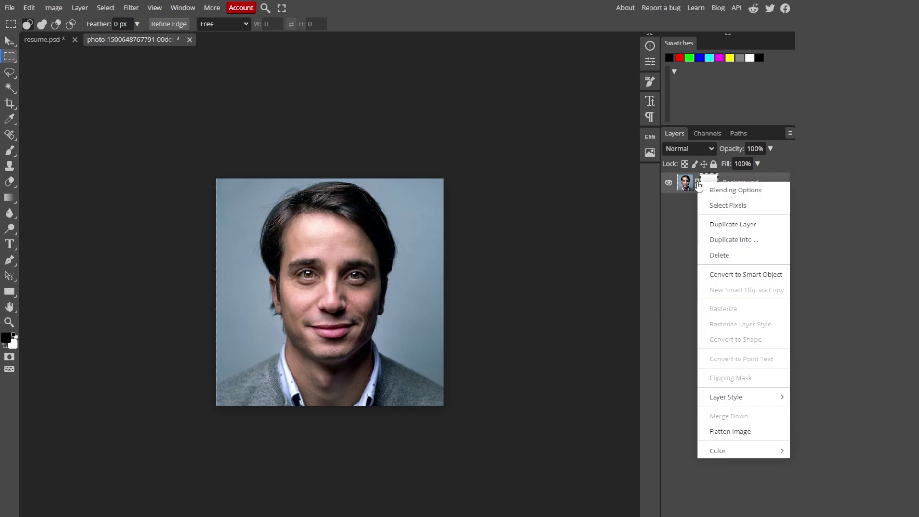
left_click(730, 276)
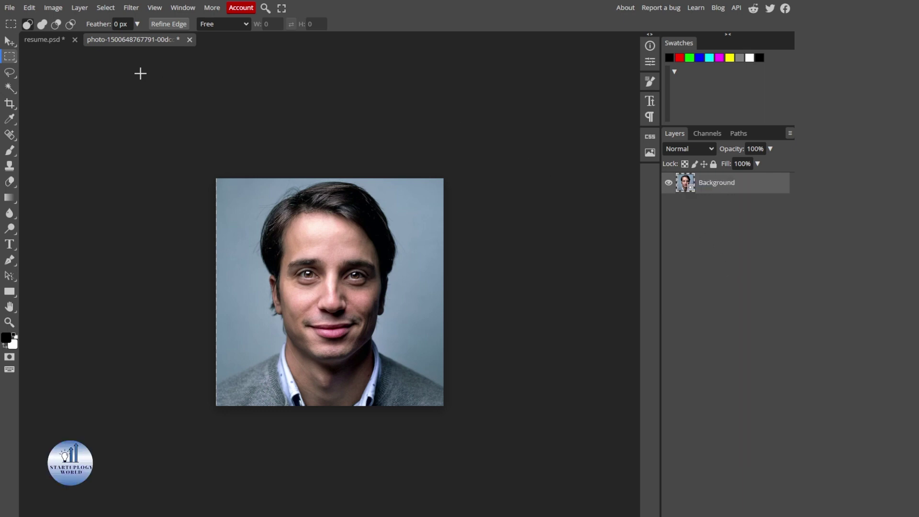
left_click(9, 41)
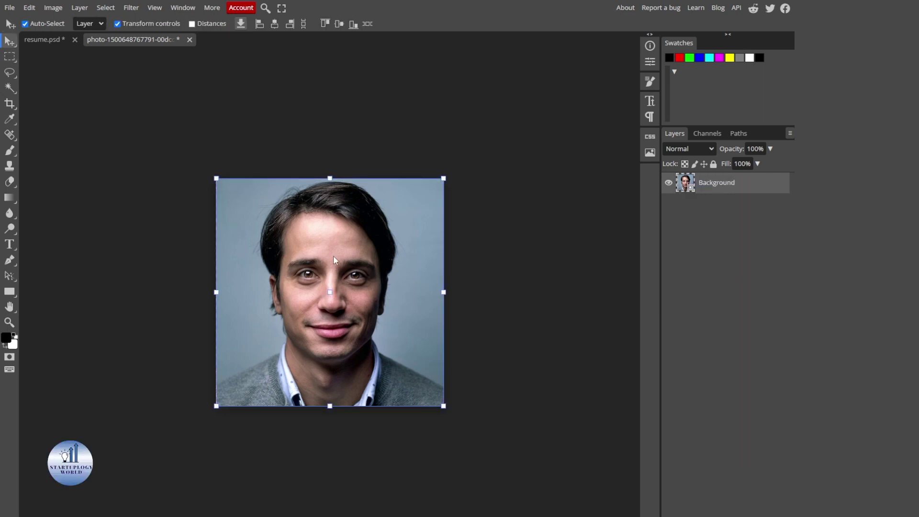
Step: Bring the cropped portrait into the resume and place it inside the Photo group
left_click_drag(333, 255, 42, 35)
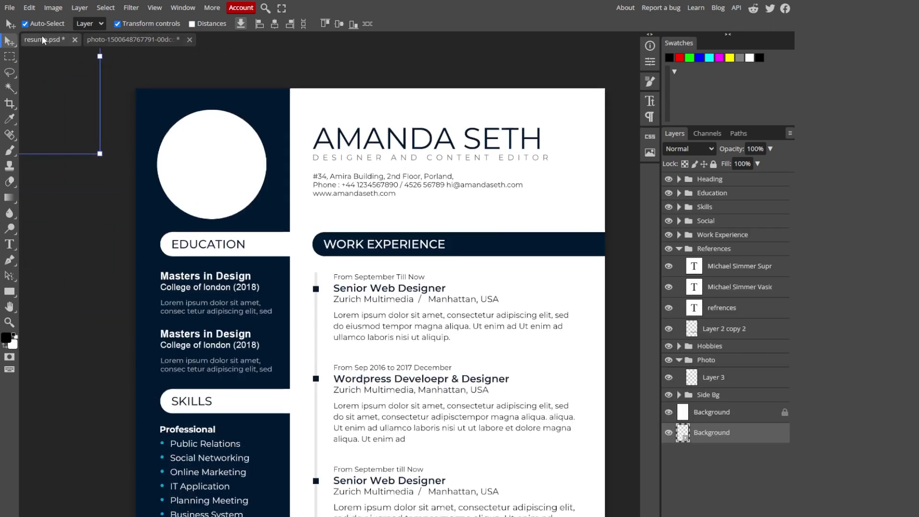
mouse_move(41, 35)
left_mouse_down()
mouse_move(260, 153)
mouse_move(261, 138)
left_mouse_up()
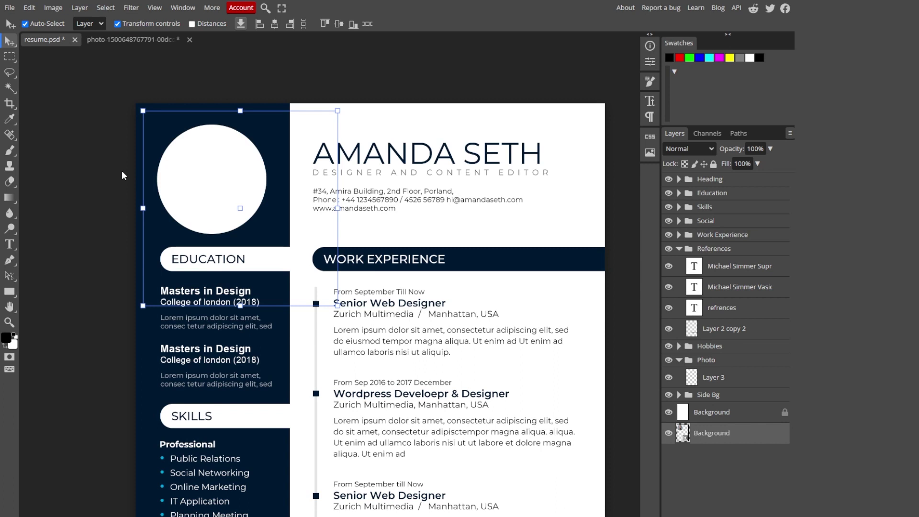
left_click_drag(721, 439, 726, 386)
left_click_drag(726, 383, 726, 383)
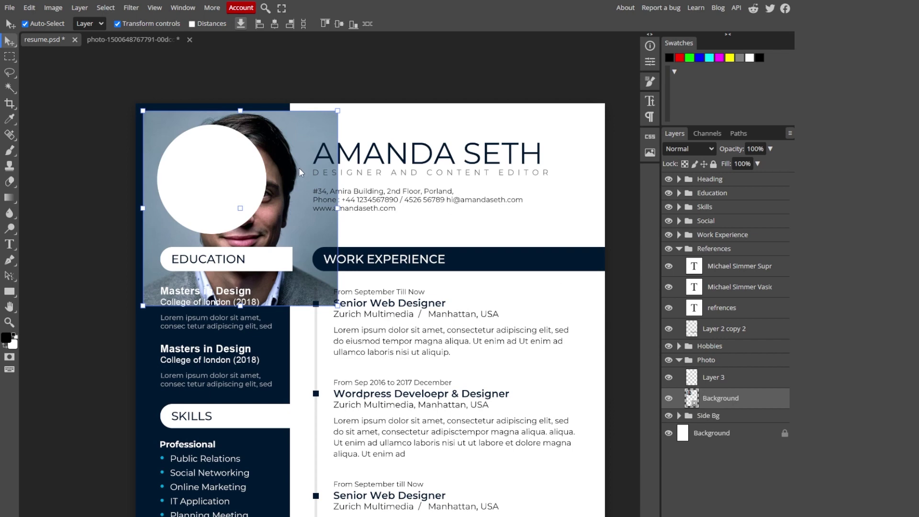
Step: Scale the portrait down to the circle's size and position it over the circle
left_click_drag(299, 167, 312, 181)
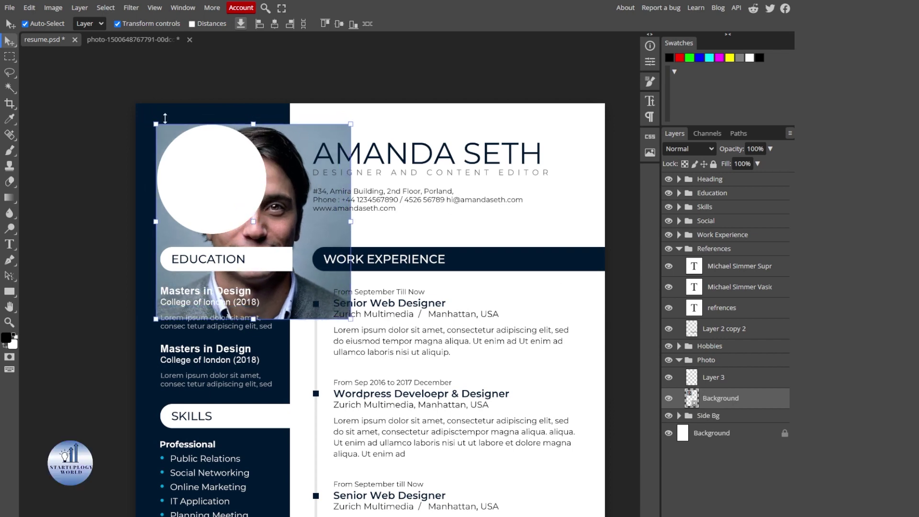
scroll(216, 160, "up", 2)
scroll(216, 161, "up", 1)
scroll(215, 161, "up", 2)
scroll(263, 153, "up", 1)
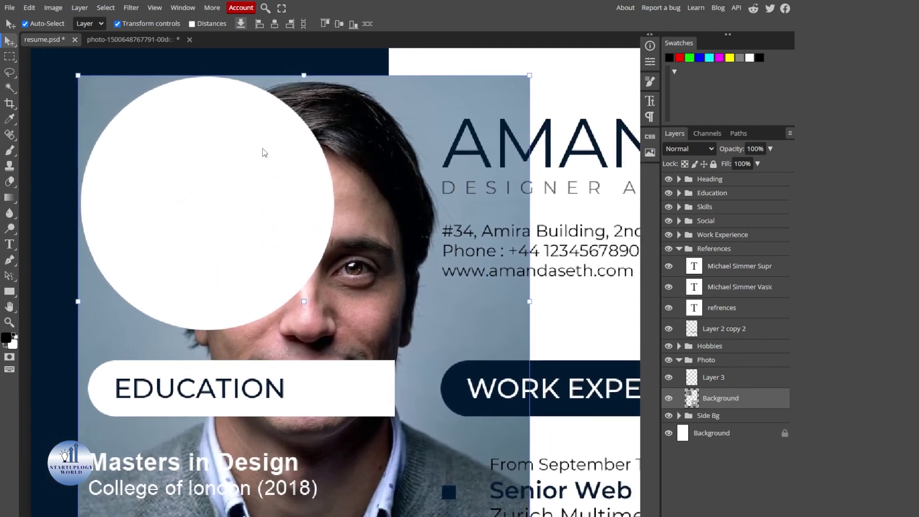
scroll(263, 153, "down", 1)
left_click_drag(501, 498, 332, 379)
left_click_drag(302, 303, 302, 302)
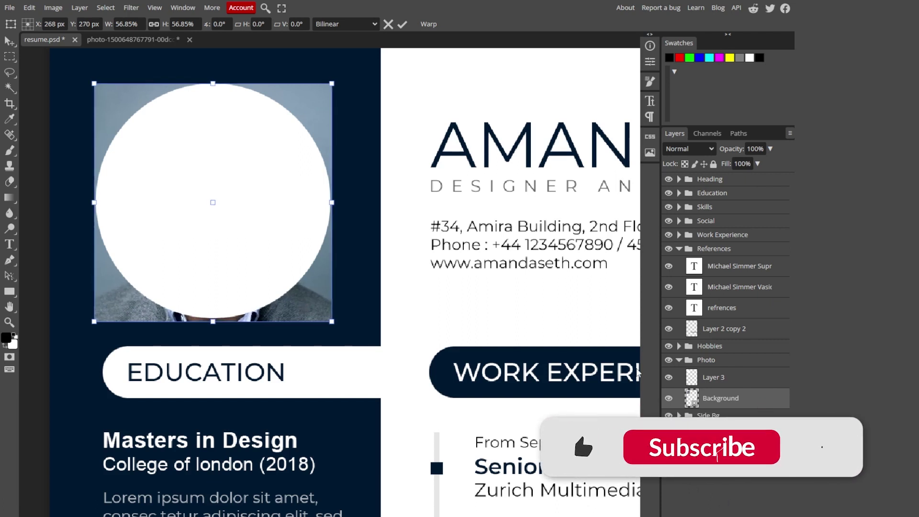
left_click_drag(729, 379, 727, 404)
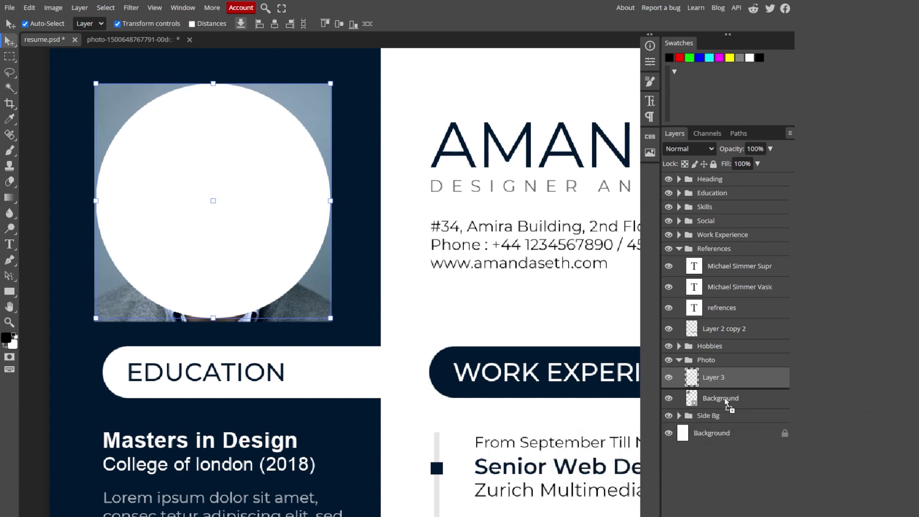
Step: Stack the portrait above Layer 3 and make it a clipping mask to the circle
left_click_drag(726, 403, 727, 373)
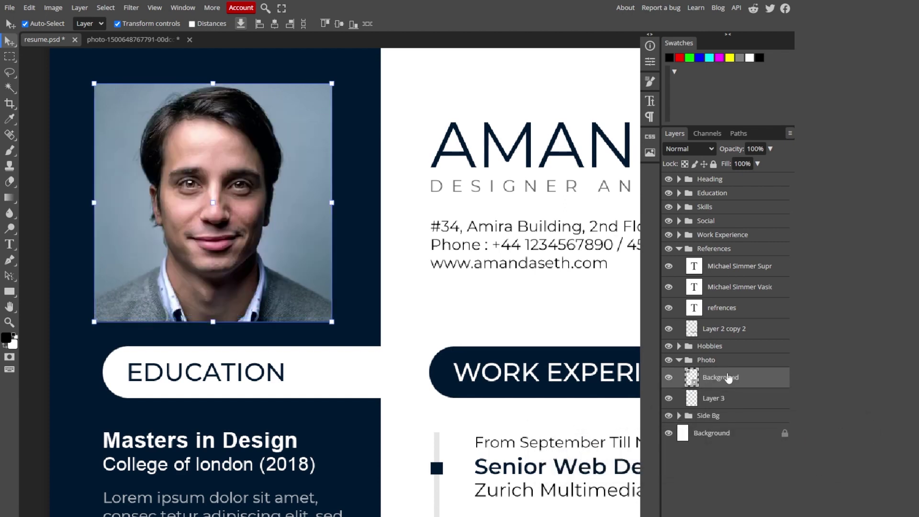
scroll(310, 293, "down", 1)
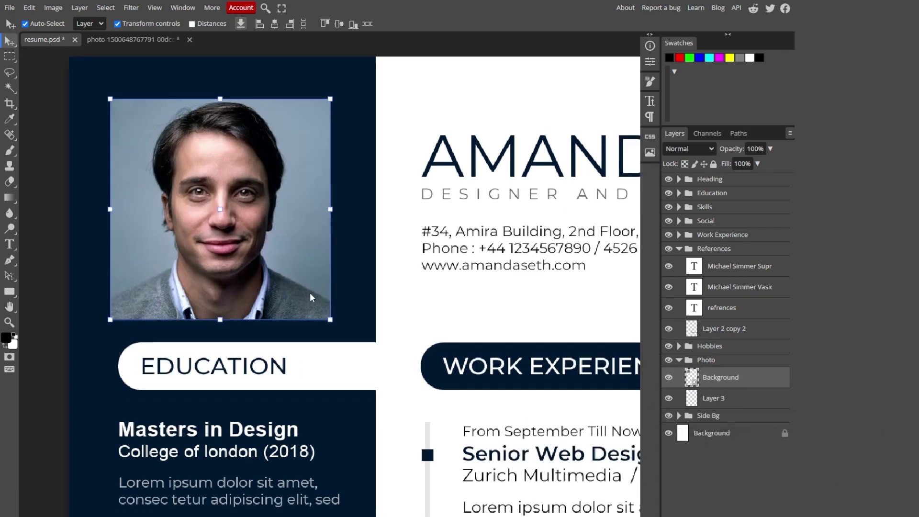
scroll(310, 292, "down", 2)
scroll(310, 292, "down", 1)
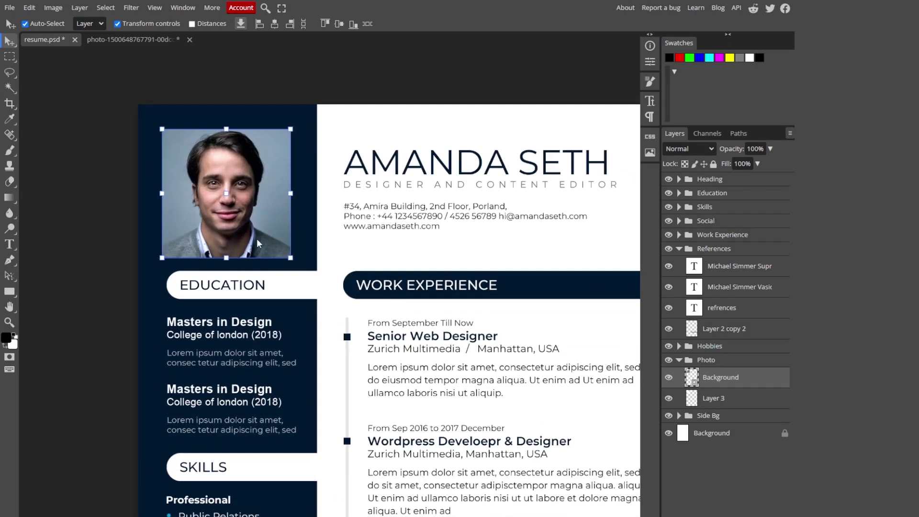
right_click(756, 384)
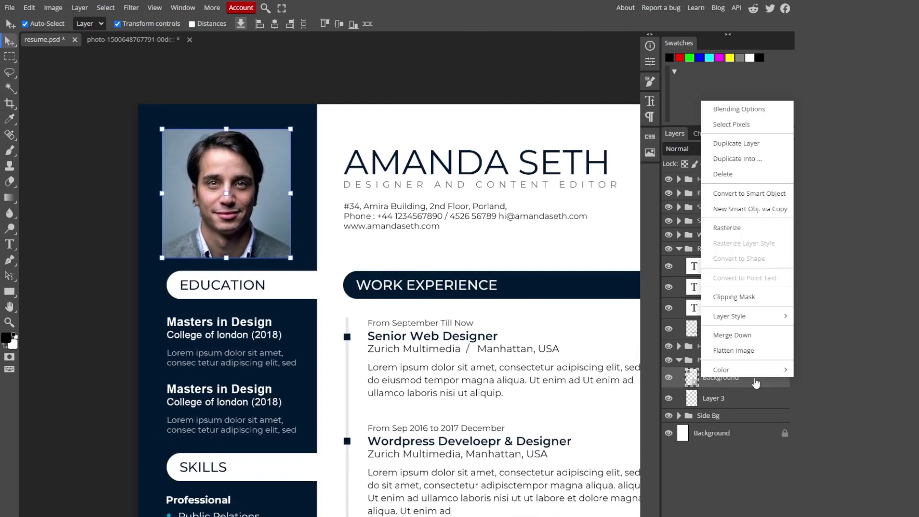
left_click(741, 300)
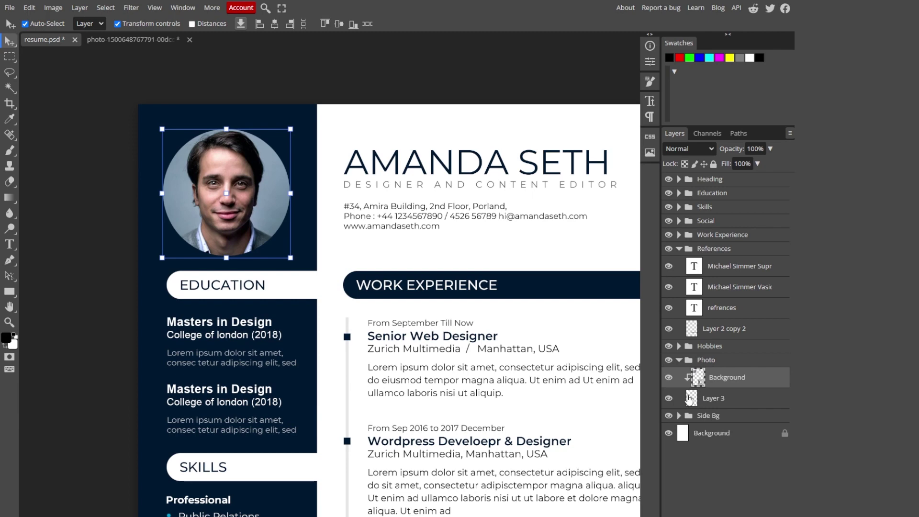
left_click(100, 257)
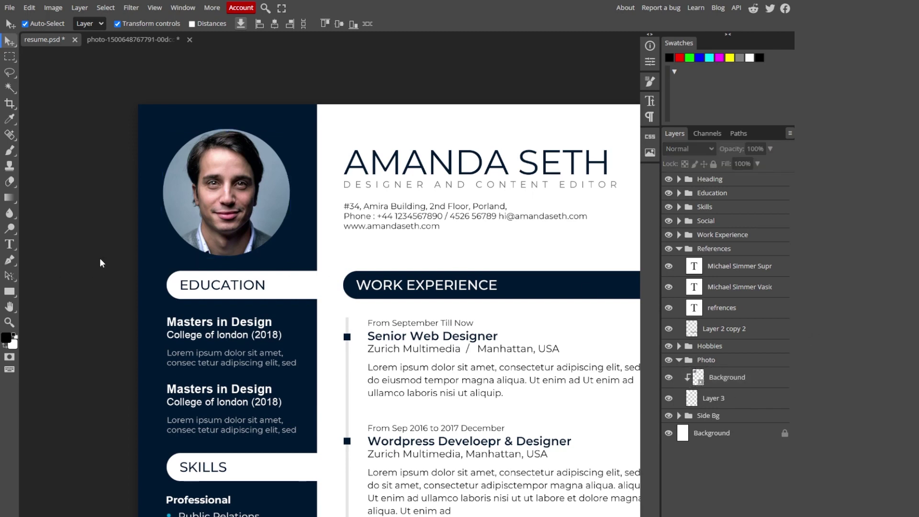
scroll(101, 258, "down", 3)
scroll(381, 335, "up", 1)
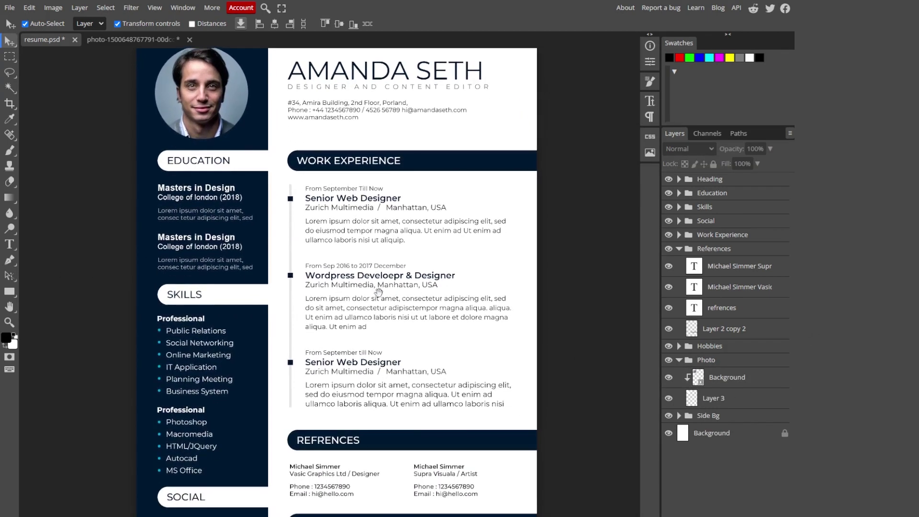
scroll(369, 307, "down", 1)
scroll(369, 306, "up", 1)
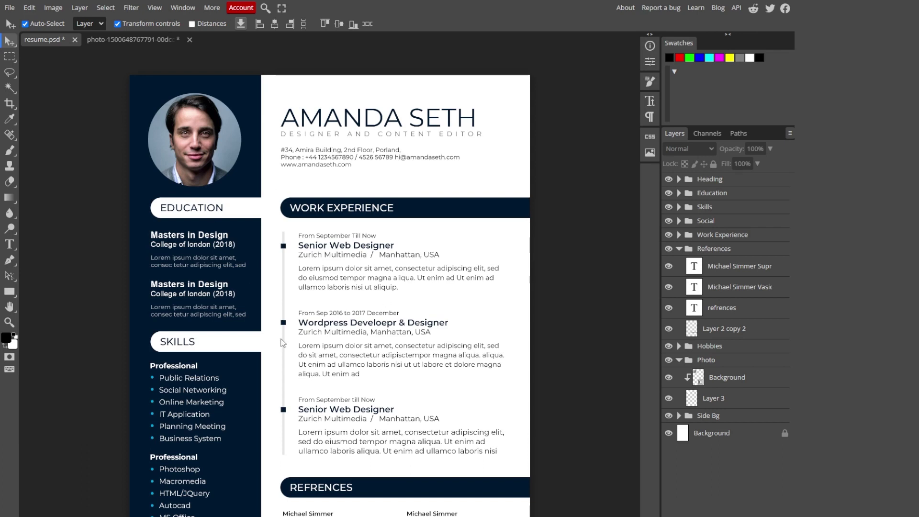
Step: Replace the AMANDA SETH heading with JOHN DOE
left_click(10, 245)
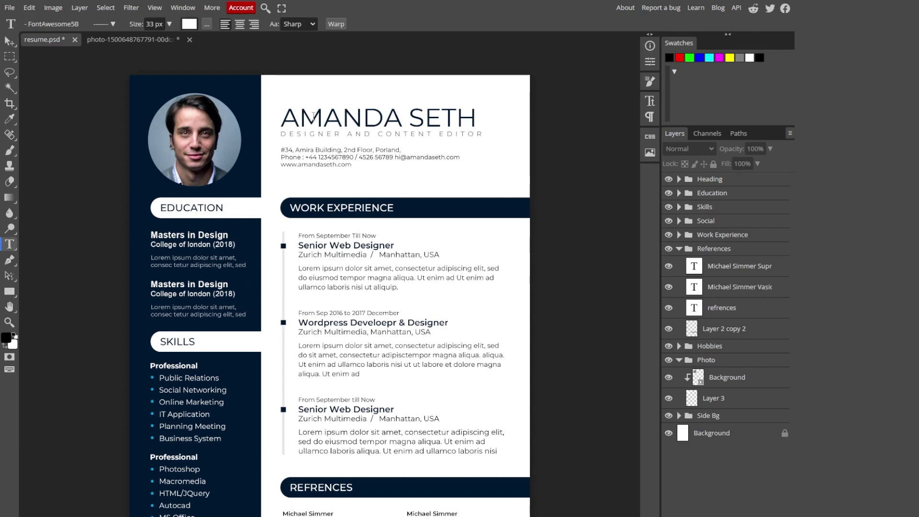
left_click(282, 119)
left_click_drag(282, 119, 476, 122)
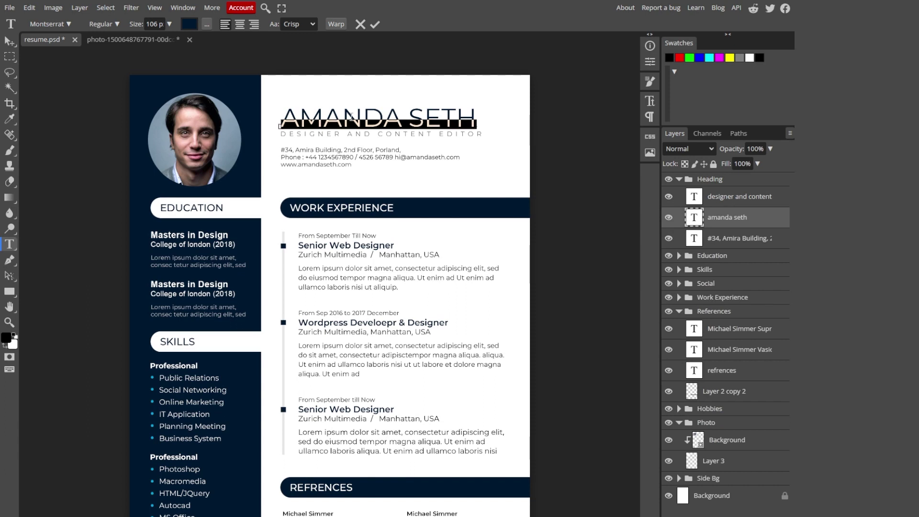
type("JOHN DOE")
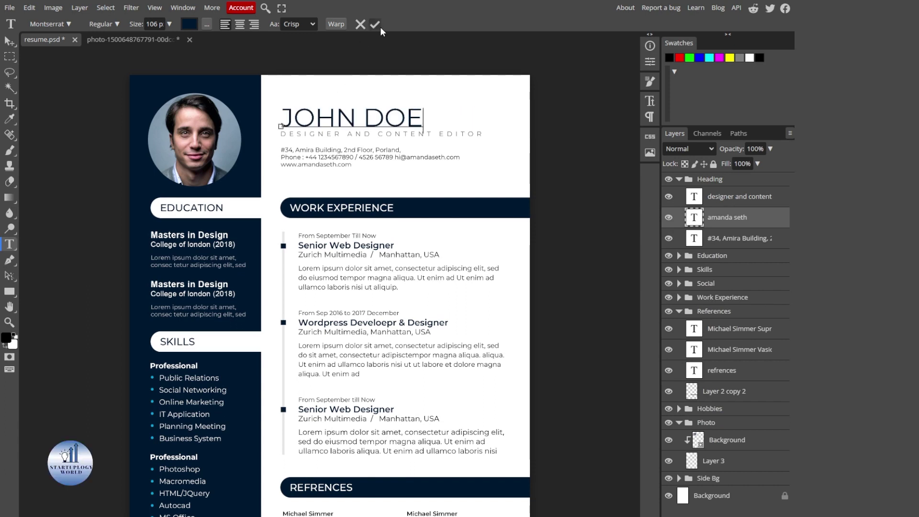
left_click(375, 24)
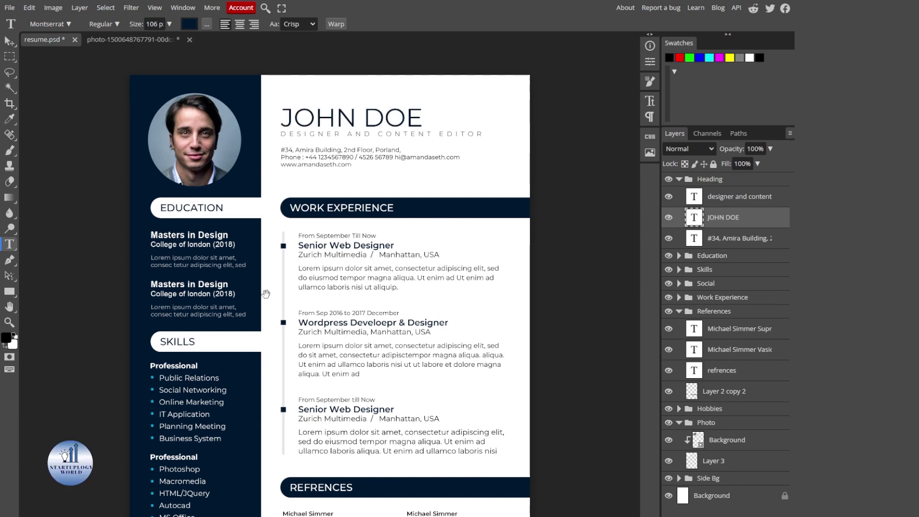
Step: Scroll down to the lower resume sections and discard an accidental empty text layer
left_click_drag(264, 292, 267, 235)
scroll(268, 234, "down", 1)
scroll(269, 230, "down", 1)
scroll(274, 176, "down", 1)
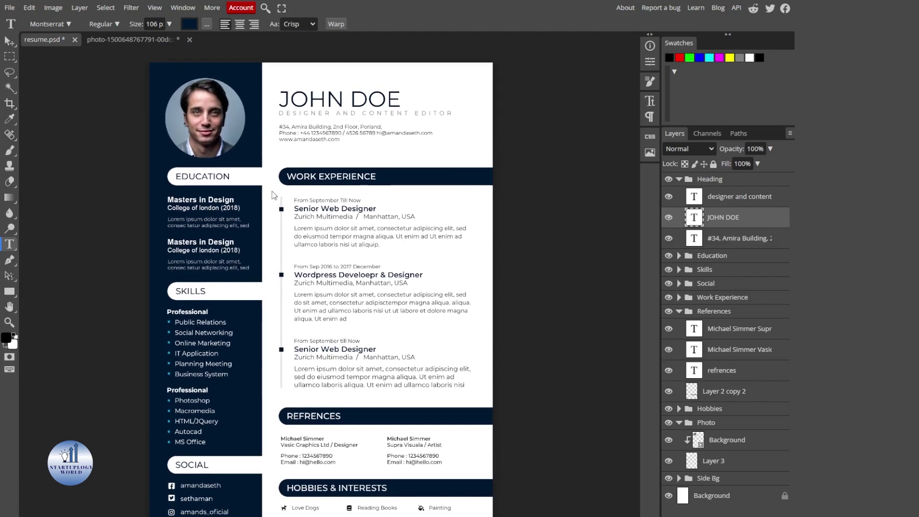
left_click_drag(274, 217, 283, 178)
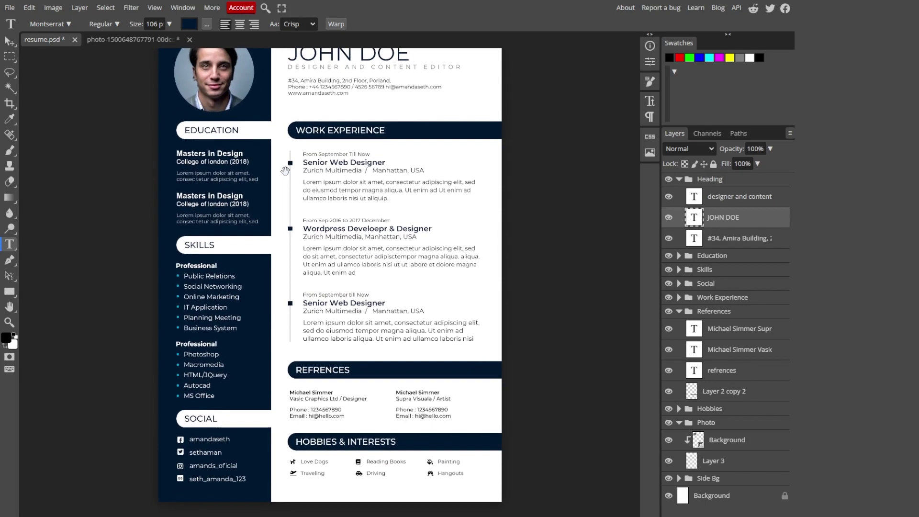
scroll(282, 179, "up", 1)
left_click(303, 243)
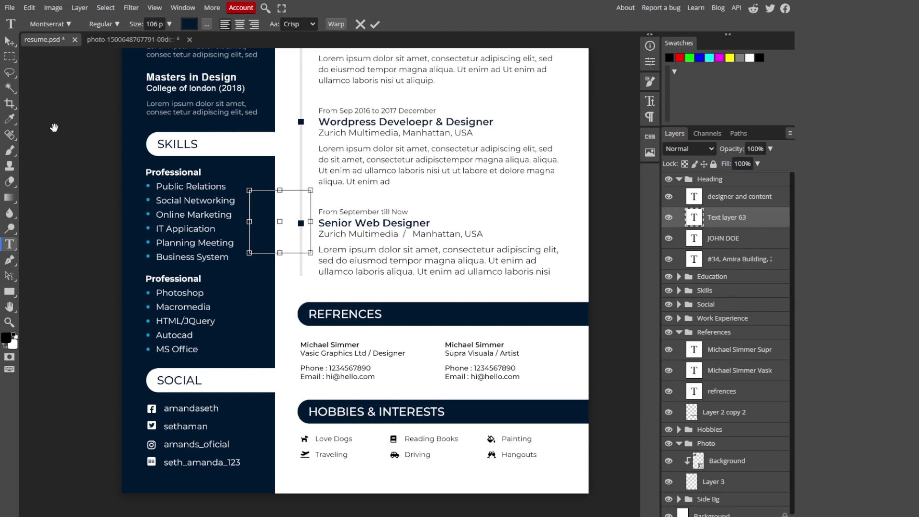
key("Escape")
scroll(54, 114, "up", 1)
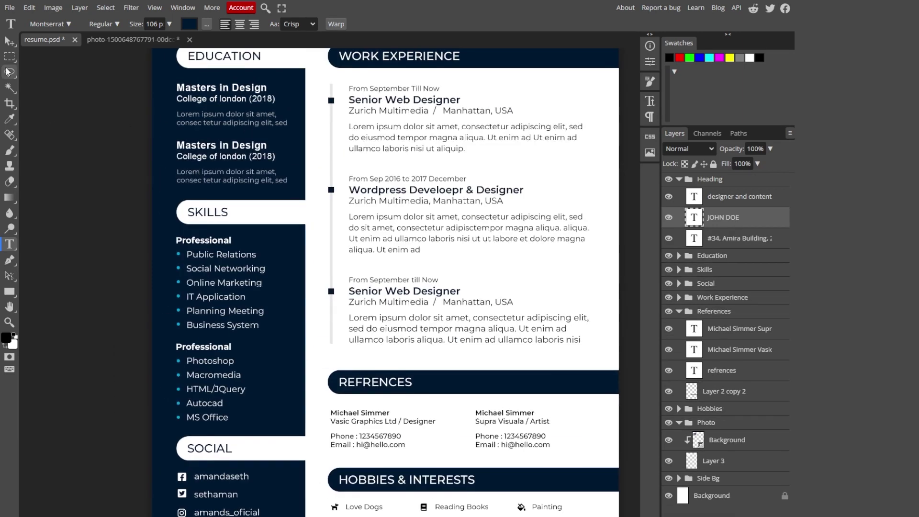
Step: Edit and commit the first Masters in Design entry's text
key("v")
scroll(59, 64, "up", 2)
double_click(186, 167)
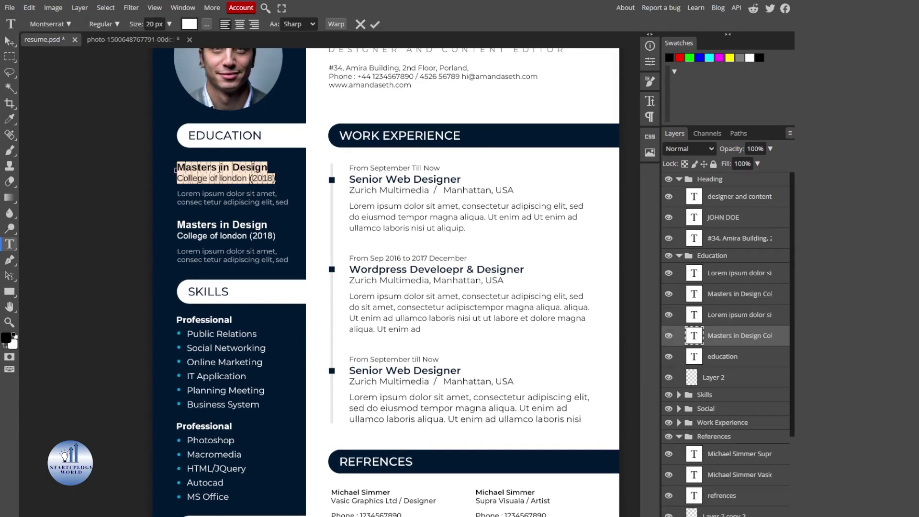
left_click_drag(178, 167, 267, 168)
left_click(250, 178)
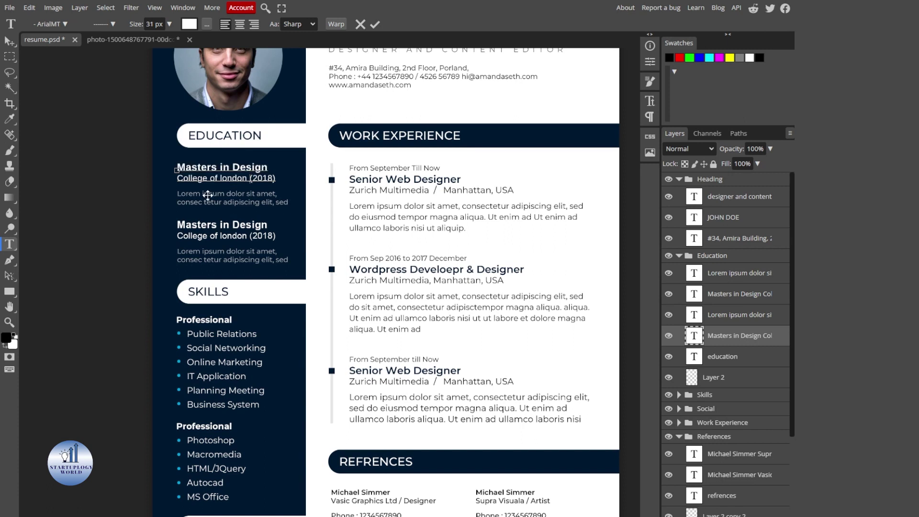
left_click(377, 26)
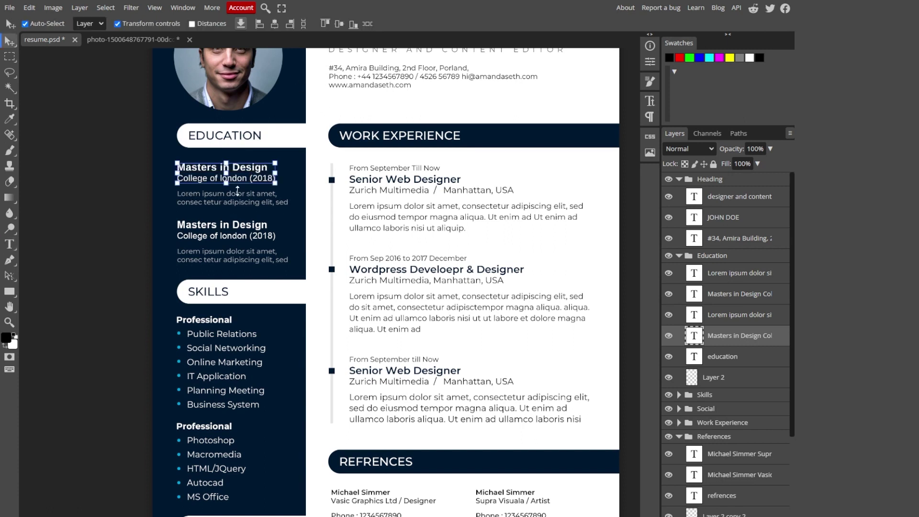
key("ctrl+t")
key("Return")
Step: Delete the second Lorem ipsum description and the duplicate Masters in Design layer
left_click(84, 269)
left_click(218, 254)
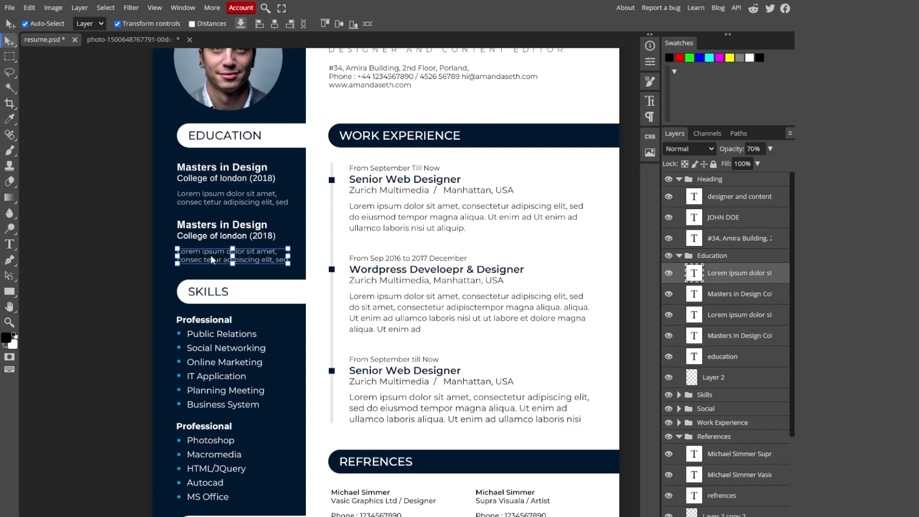
right_click(675, 269)
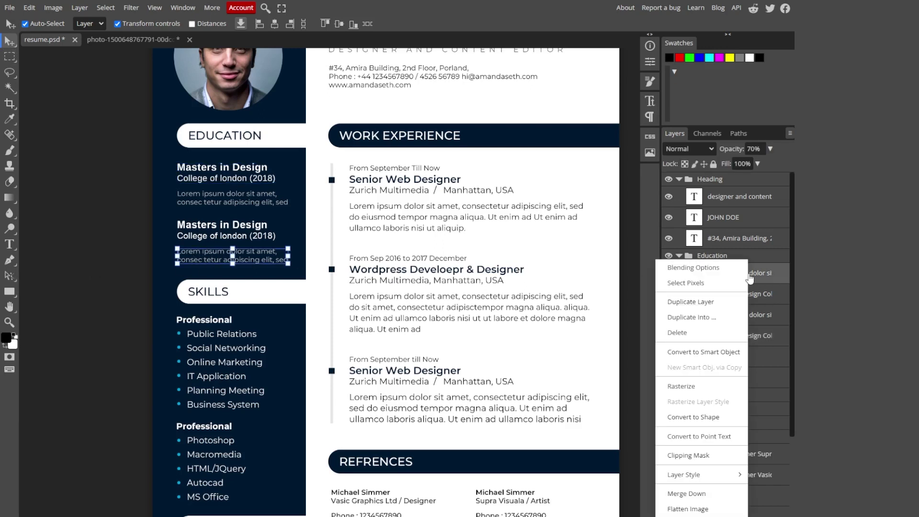
left_click(715, 334)
right_click(764, 279)
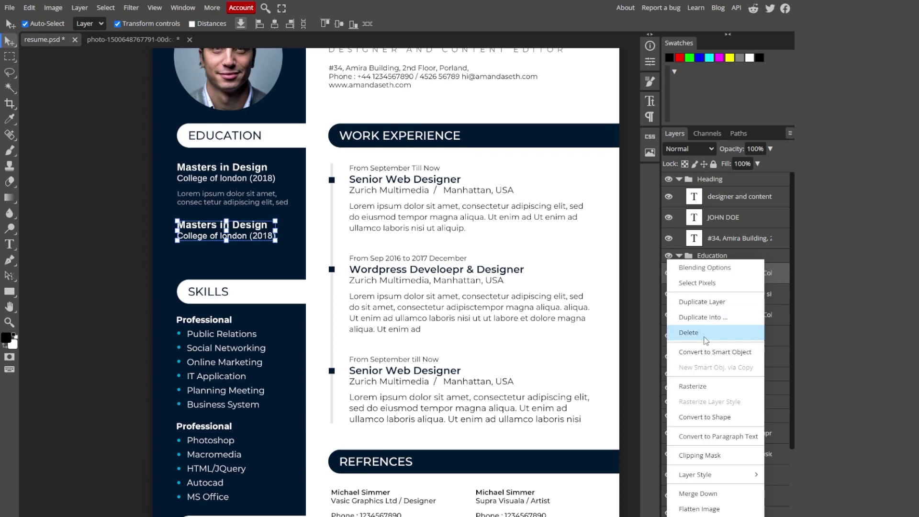
left_click(689, 335)
left_click(230, 173)
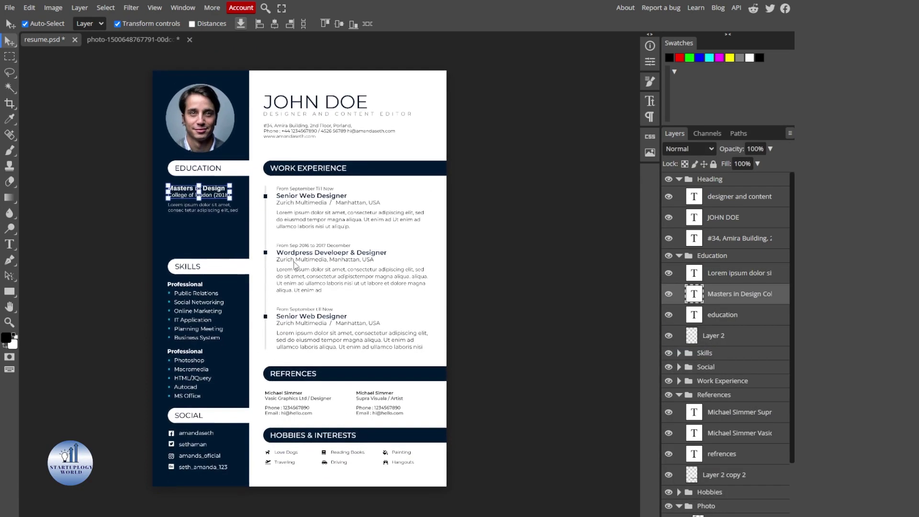
scroll(296, 265, "down", 2)
left_click(192, 234)
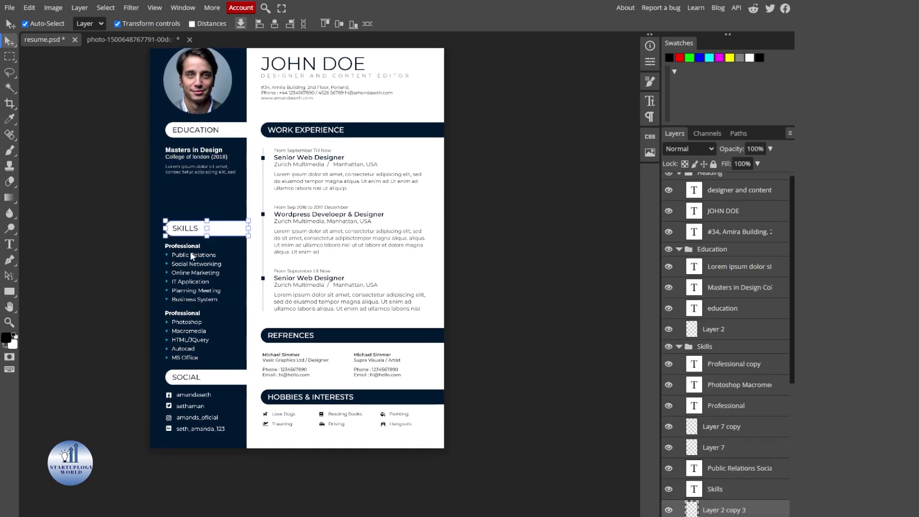
left_click(379, 290)
scroll(158, 353, "up", 3)
left_click(208, 373)
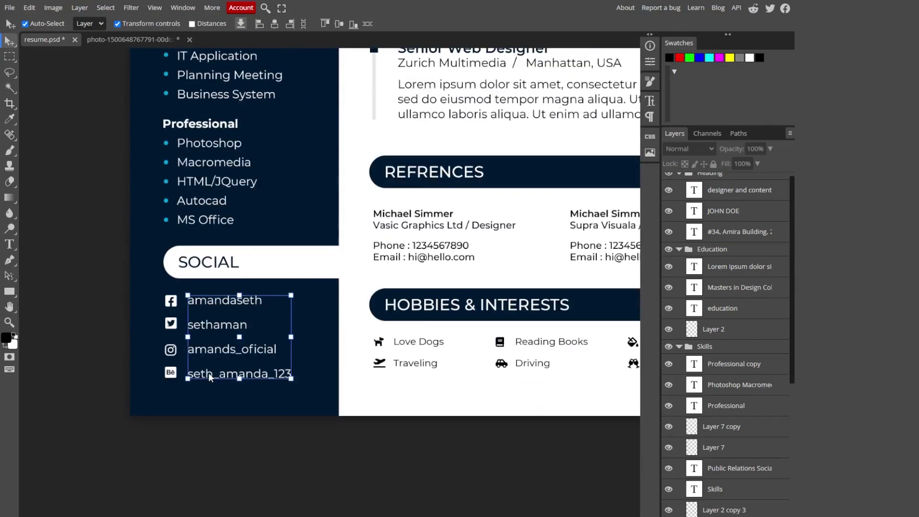
scroll(715, 410, "down", 5)
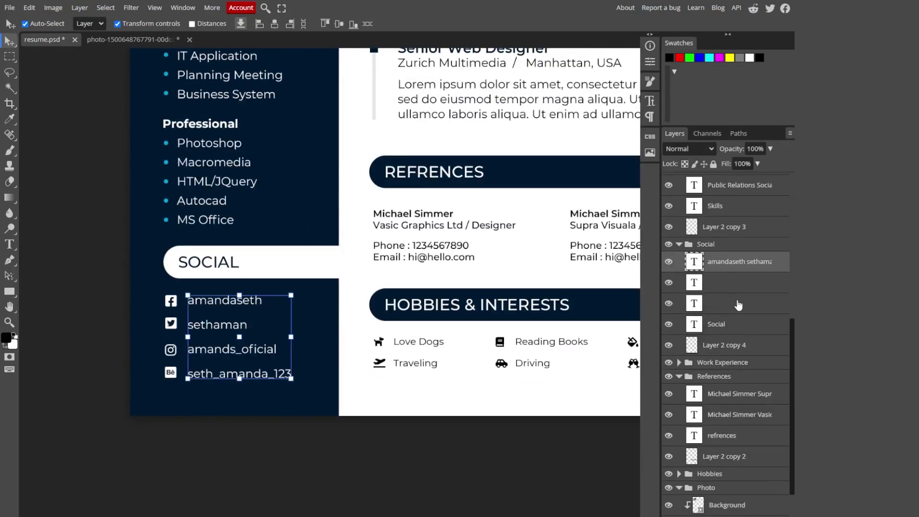
double_click(272, 373)
left_click_drag(188, 374, 325, 374)
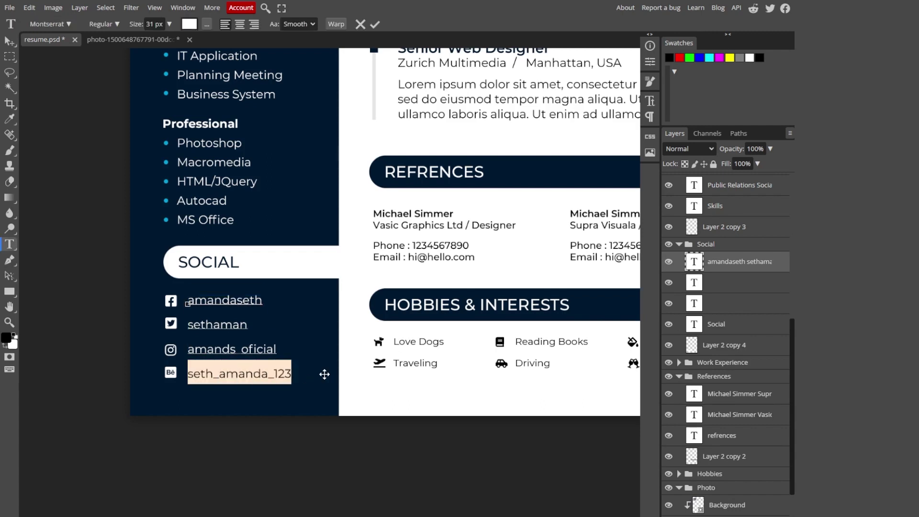
key("BackSpace")
left_click(374, 24)
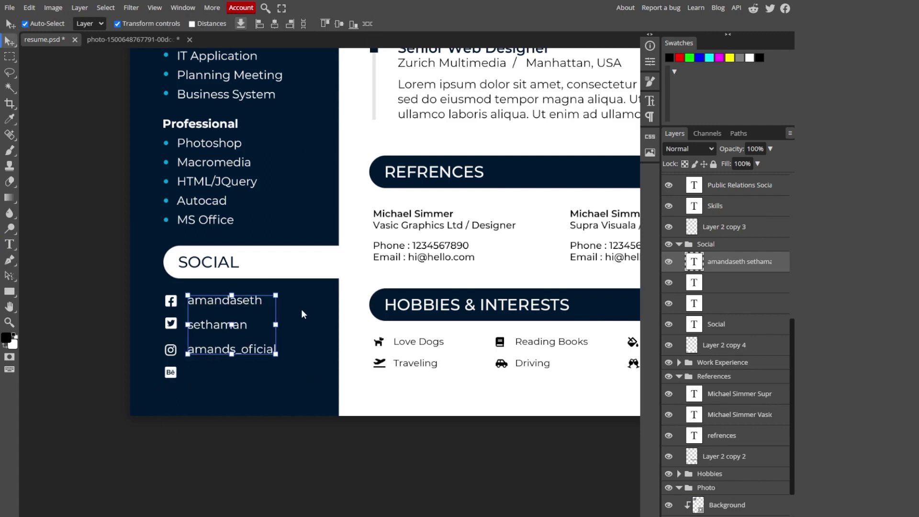
Step: Paint over the Behance icon beside the removed handle with the Brush tool
left_click(171, 360)
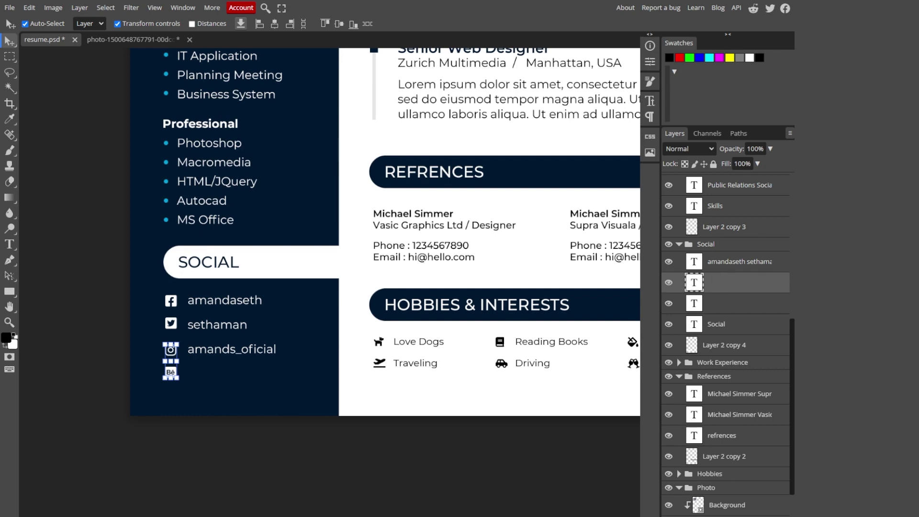
left_click(715, 283)
left_click(10, 149)
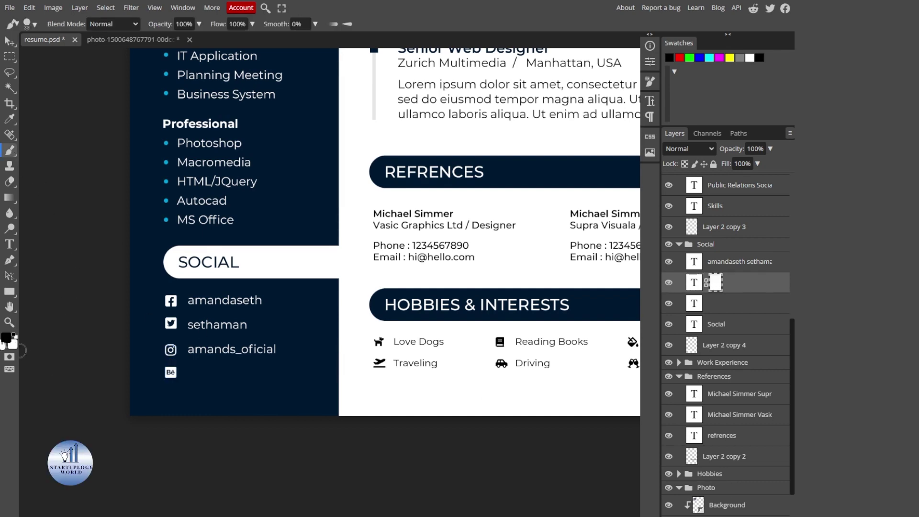
left_click_drag(168, 374, 182, 371)
key("v")
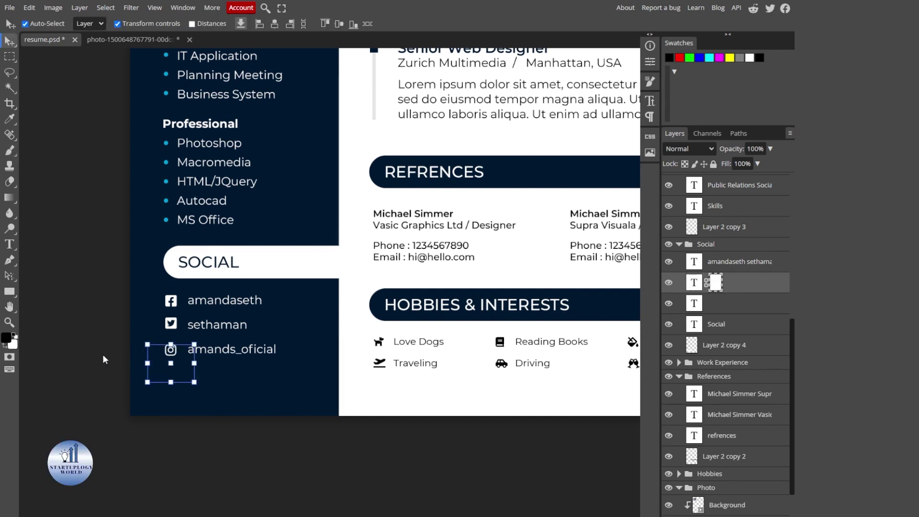
scroll(103, 355, "down", 3)
scroll(261, 323, "up", 2)
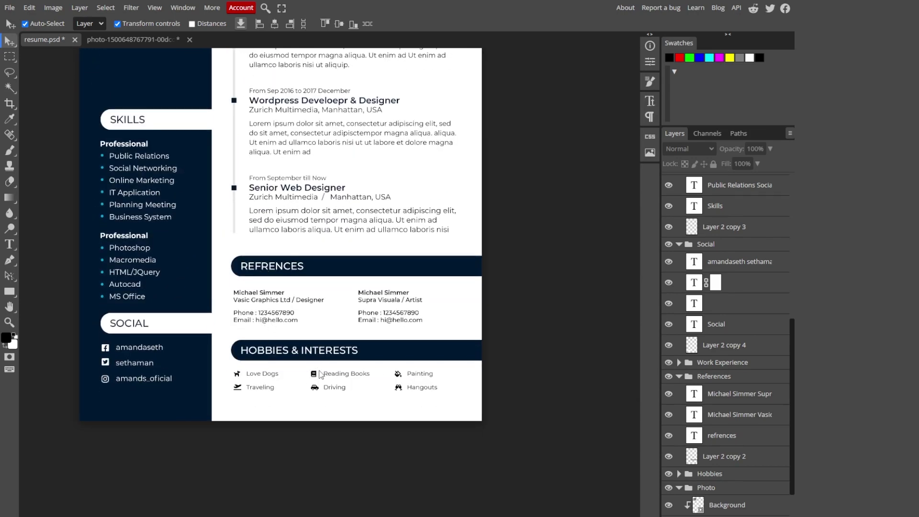
left_click(440, 361)
scroll(722, 416, "down", 1)
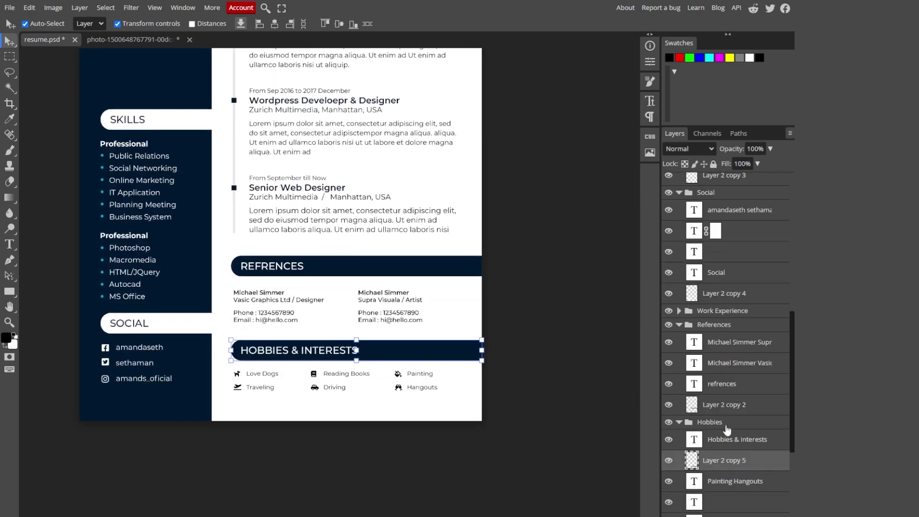
left_click(722, 435)
key("Delete")
key("ctrl+z")
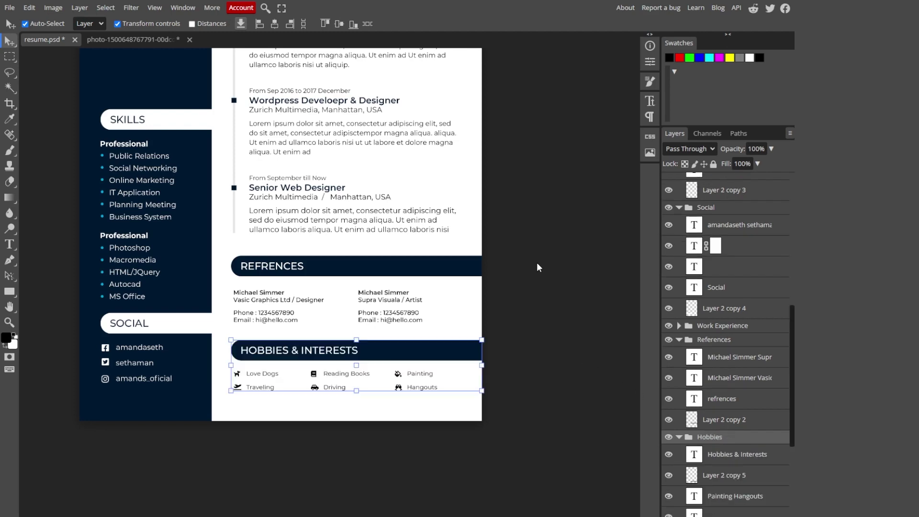
scroll(522, 295, "down", 2)
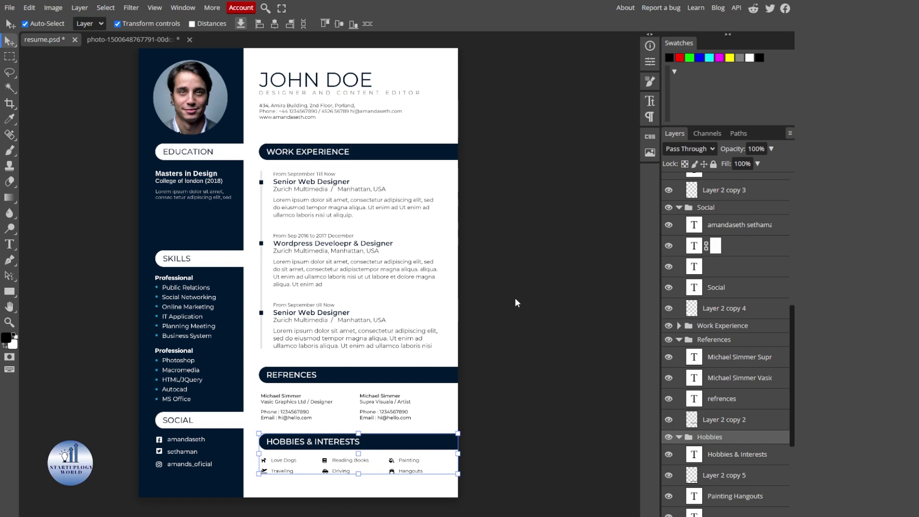
left_click(475, 171)
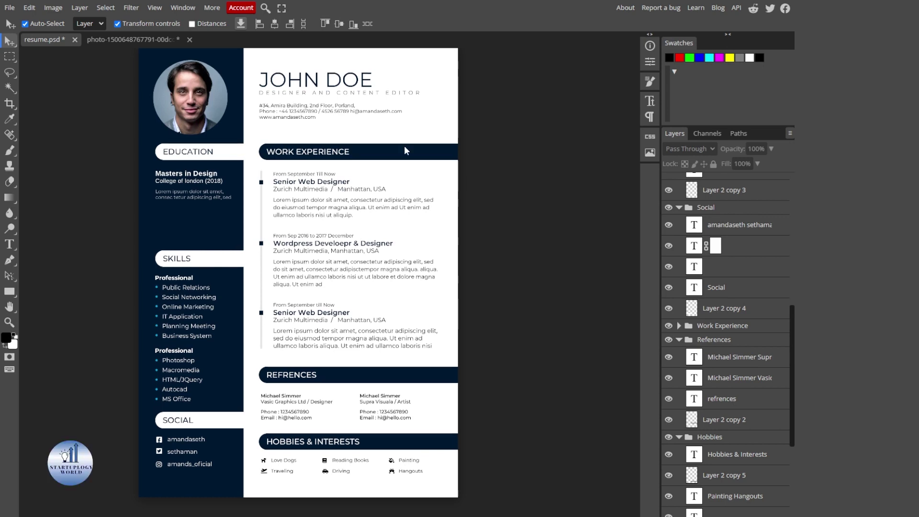
Step: Export the edited resume as a PDF file named resume
left_click(11, 9)
mouse_move(29, 153)
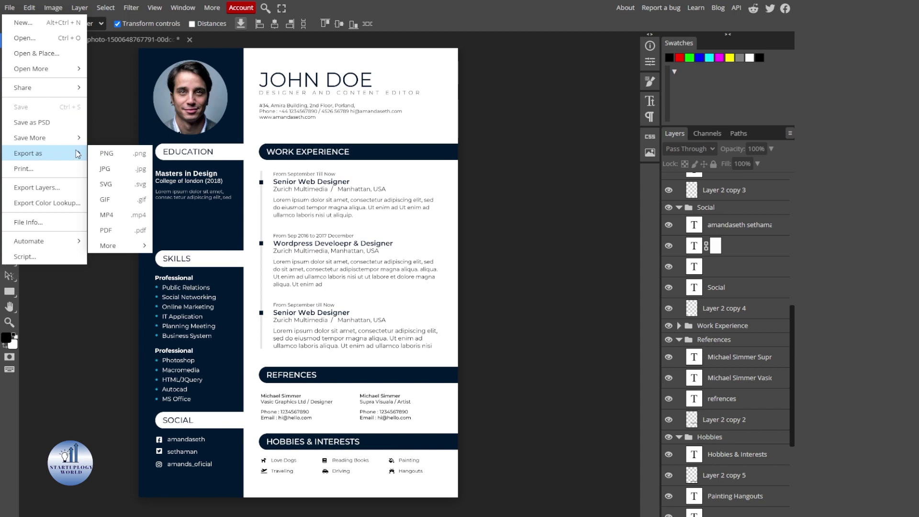
left_click(118, 234)
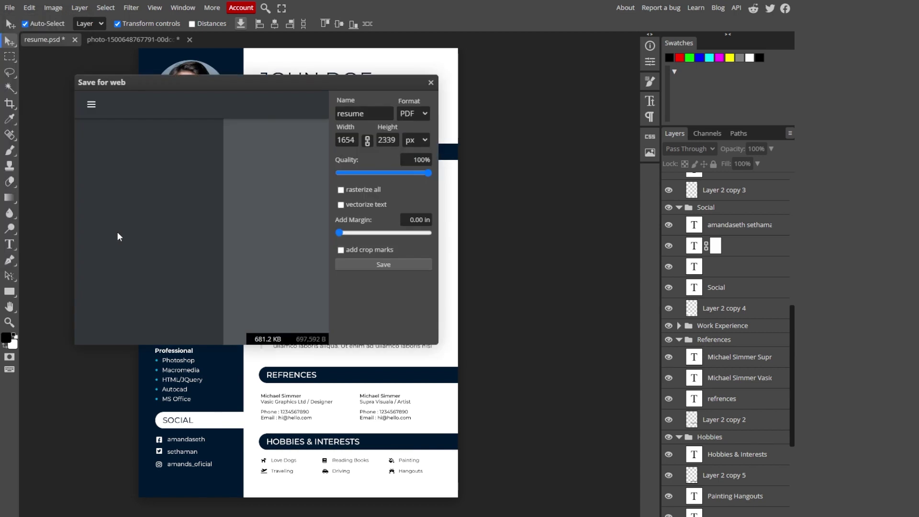
left_click(377, 113)
left_click_drag(376, 114, 319, 121)
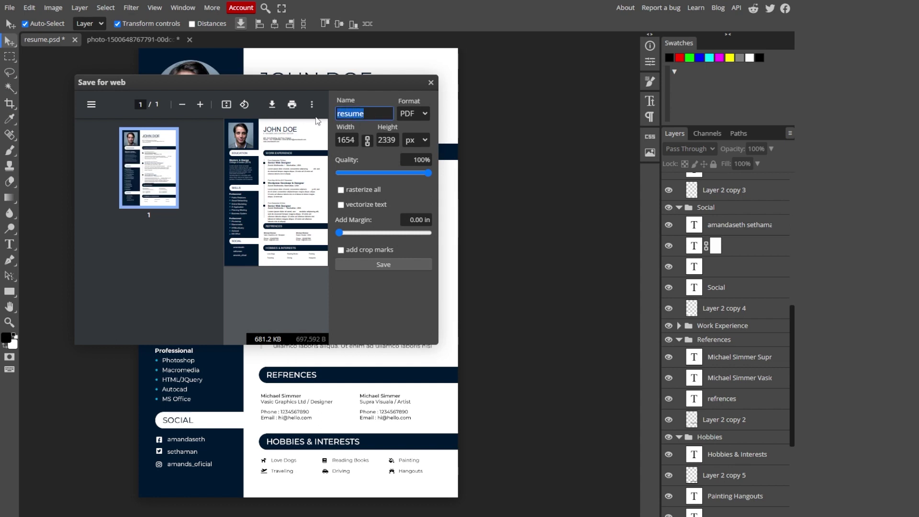
left_click(377, 266)
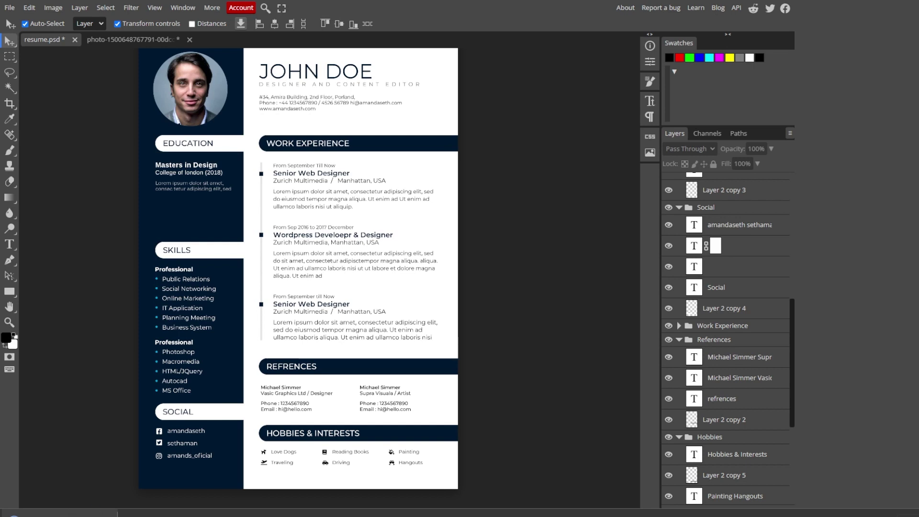